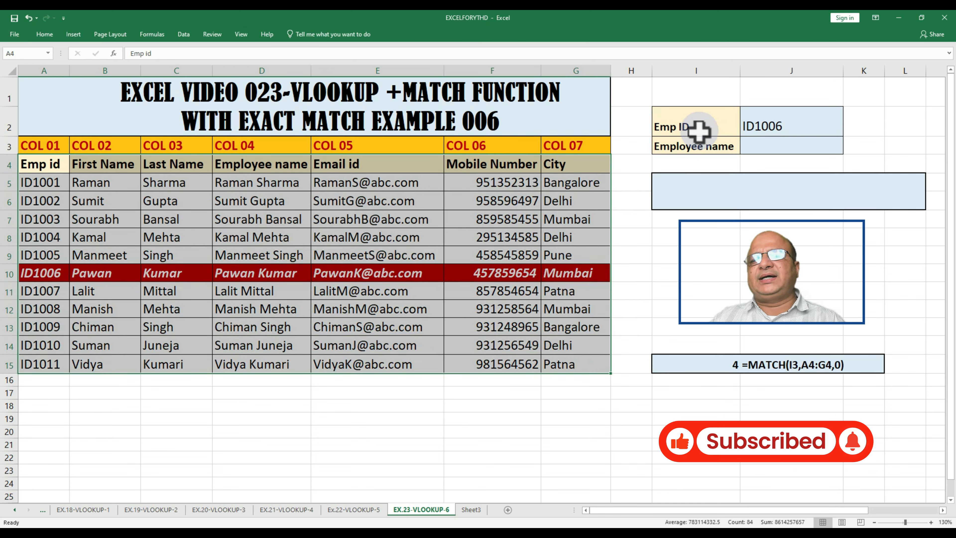
Start a VLOOKUP formula in cell J3 with J2 as the lookup value and A5:G15 as the table array.
drag(673, 126, 794, 149)
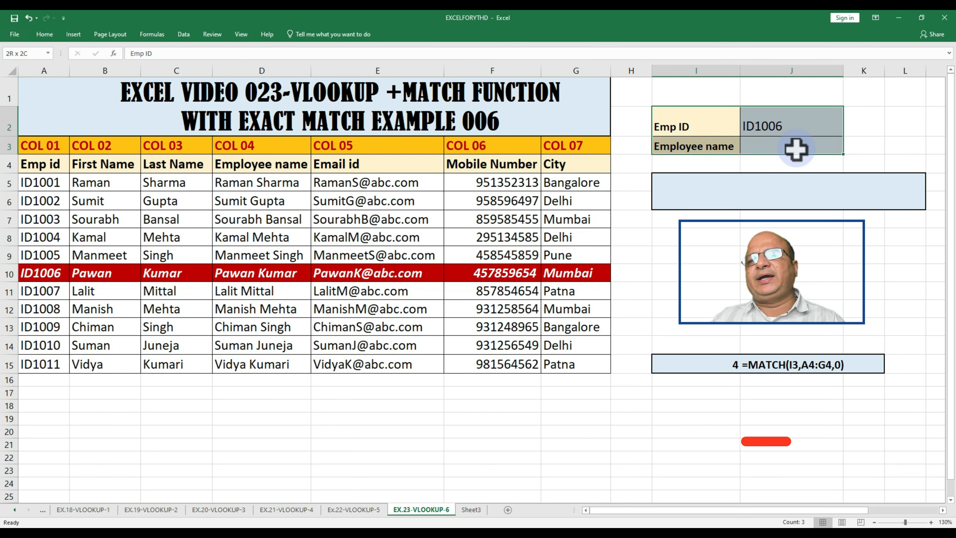
click(770, 146)
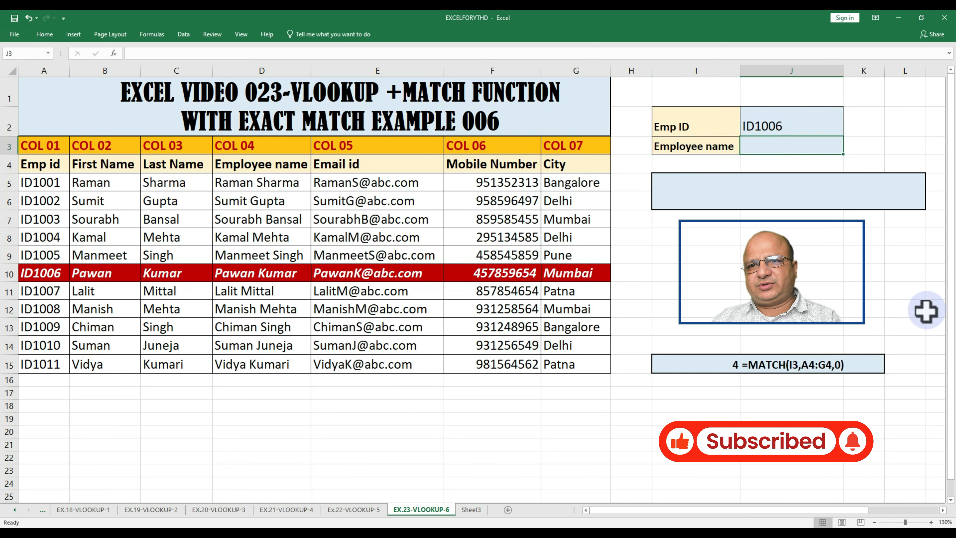
text(=)
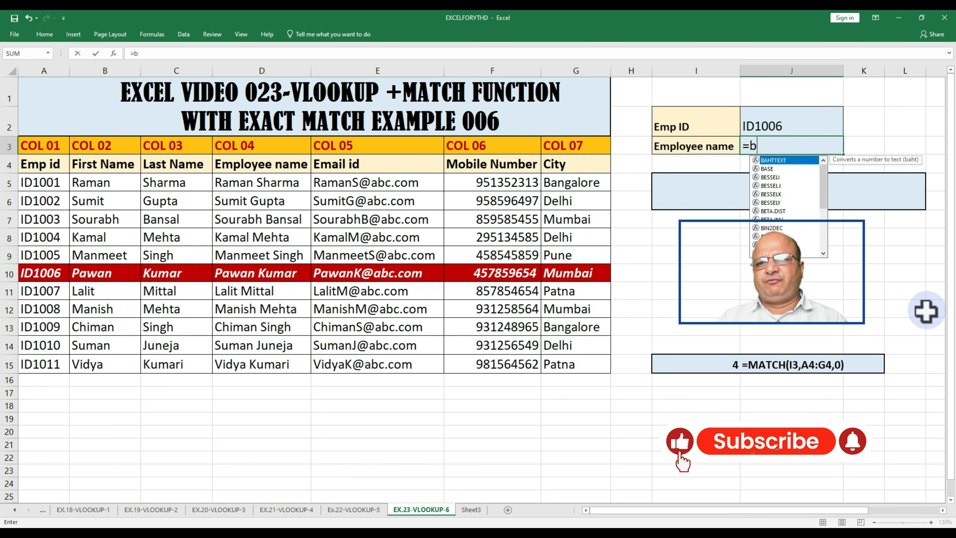
text(vlookup)
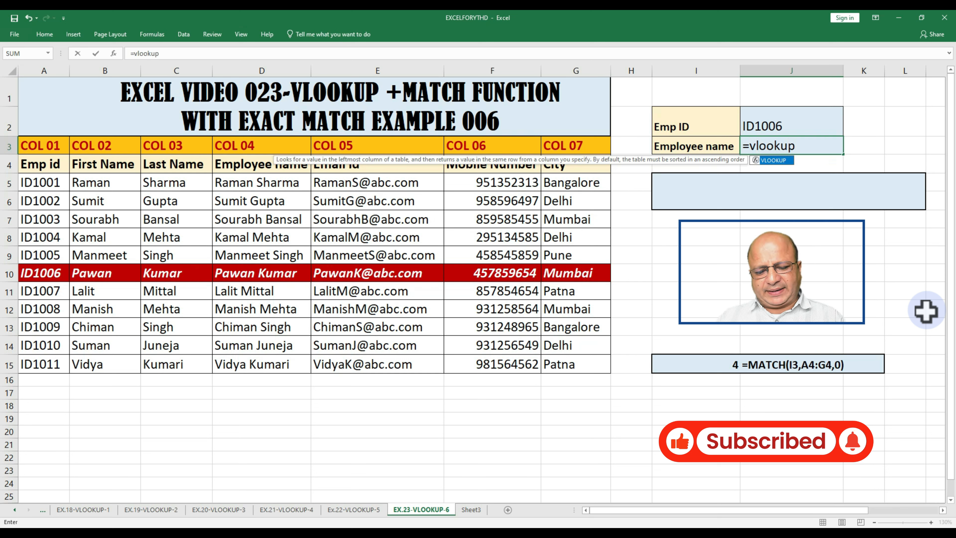
text(()
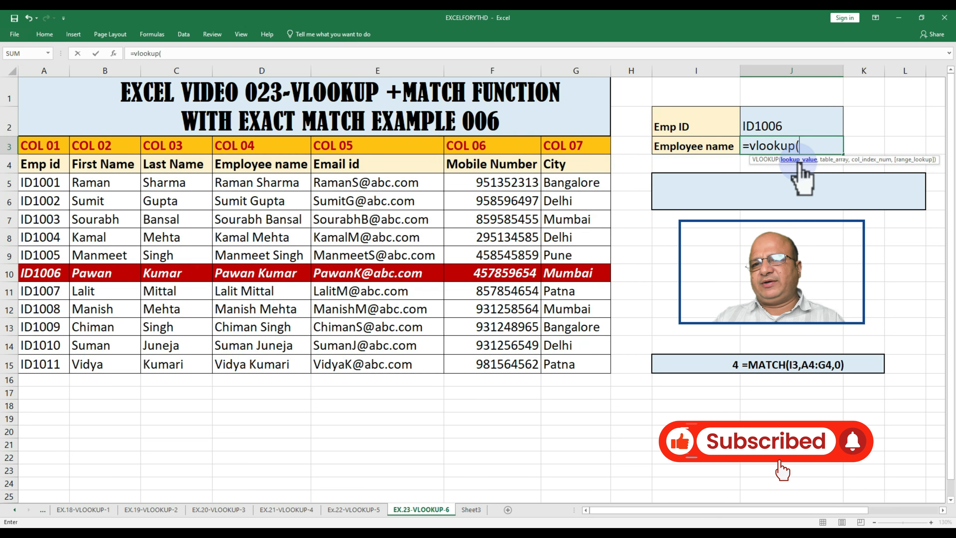
click(771, 120)
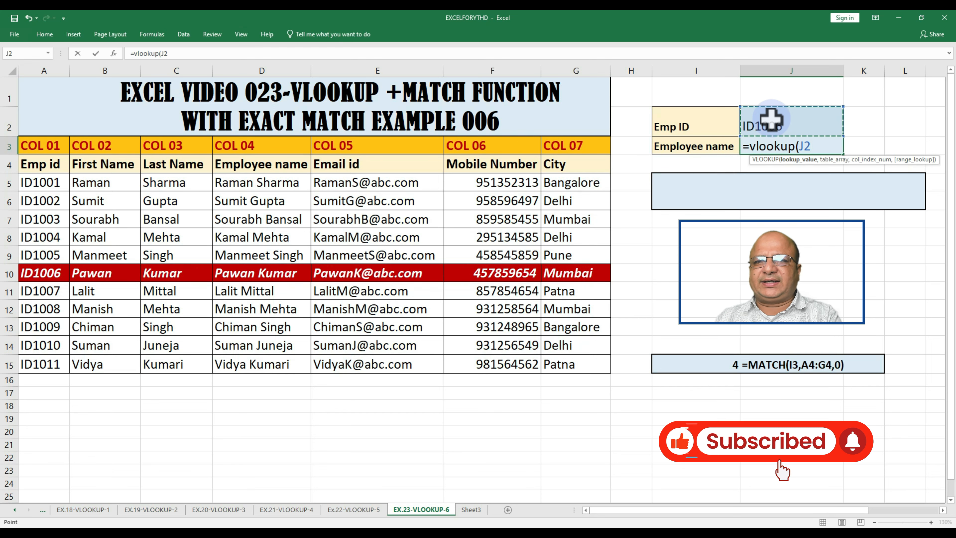
text(,)
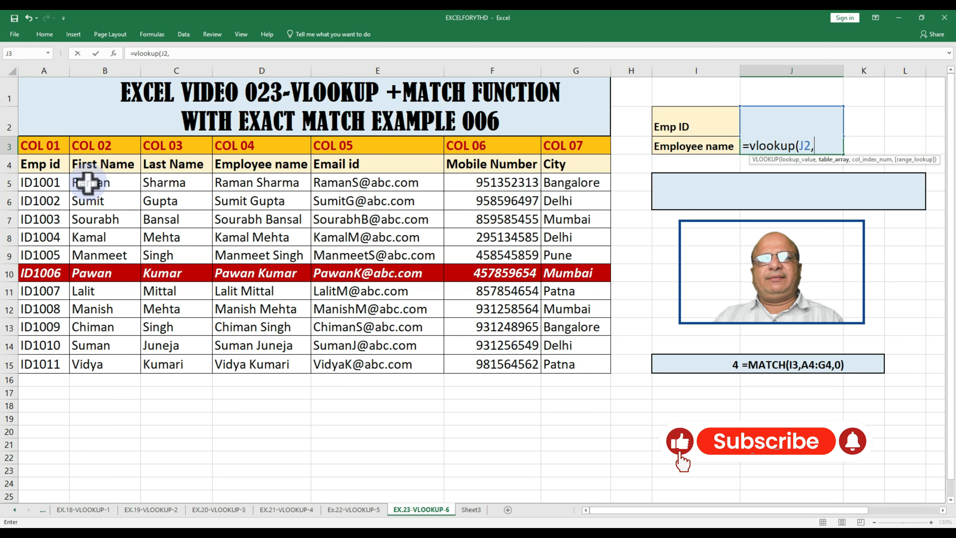
drag(43, 184, 582, 365)
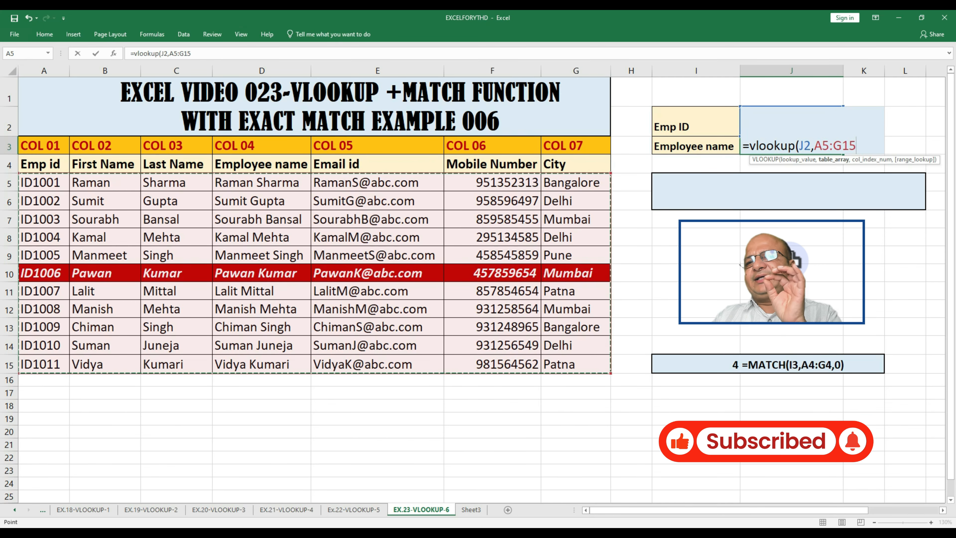
text(,)
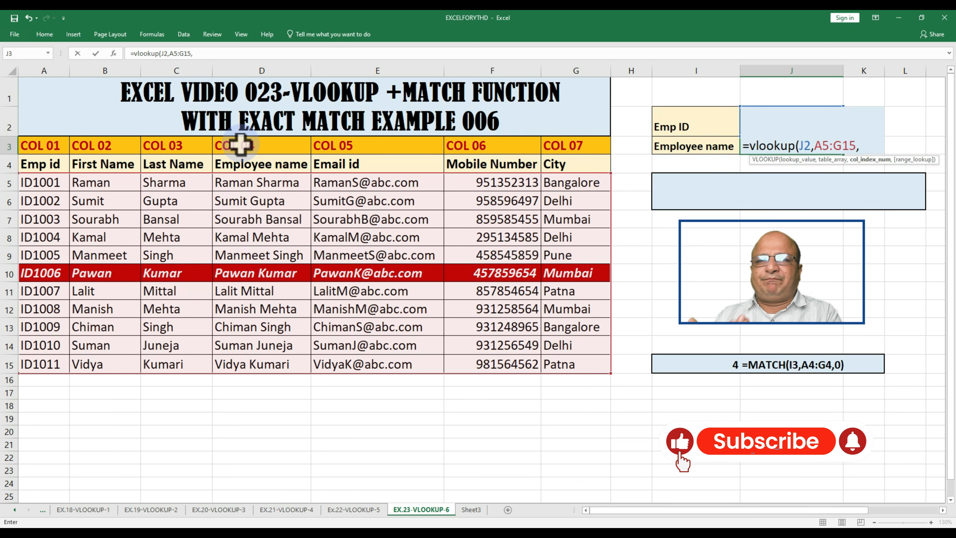
Nest MATCH(I3,A4:G4,0) as the column index number of the VLOOKUP formula.
text(matc)
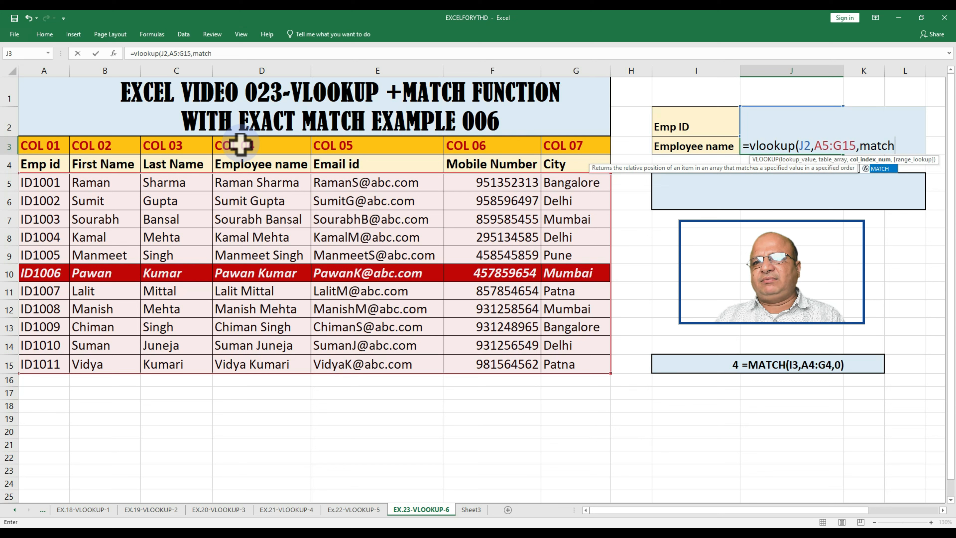
text(h)
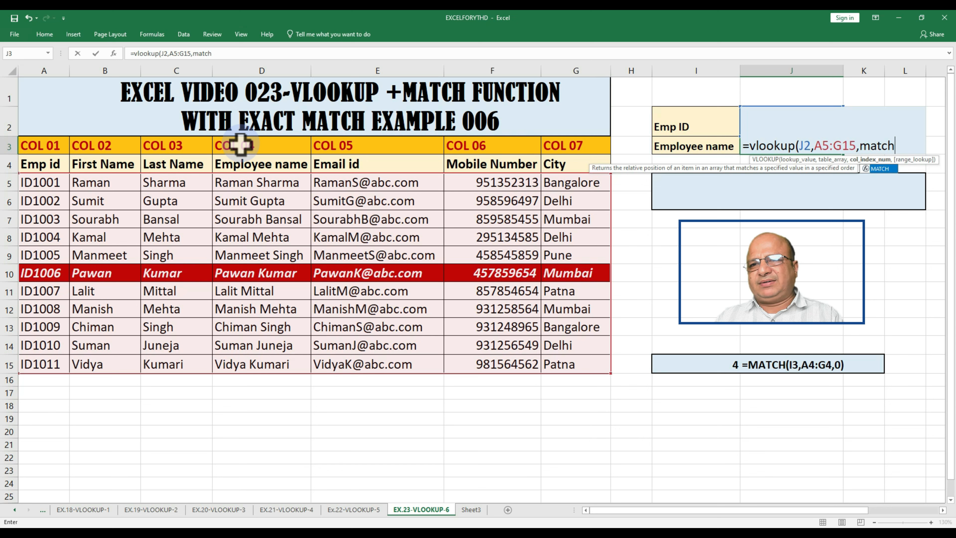
text(()
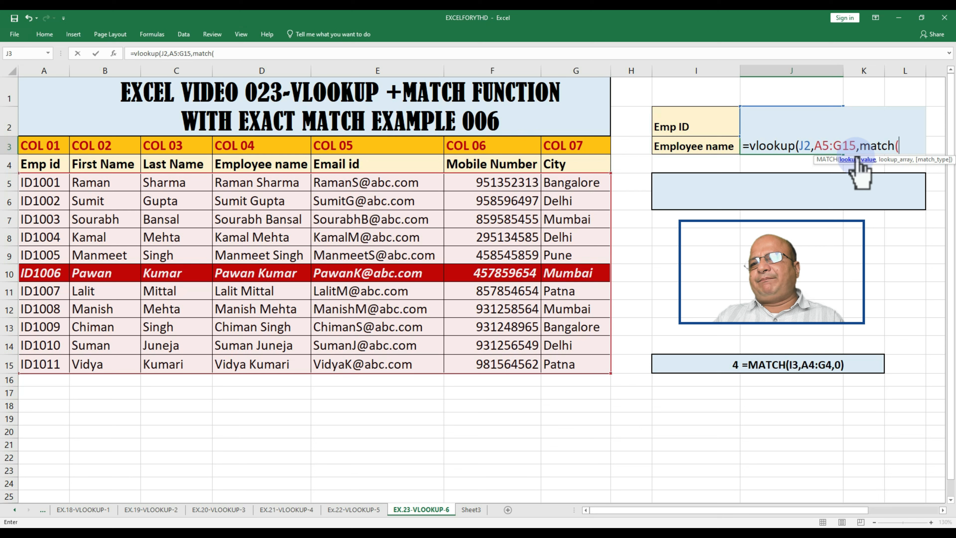
click(697, 148)
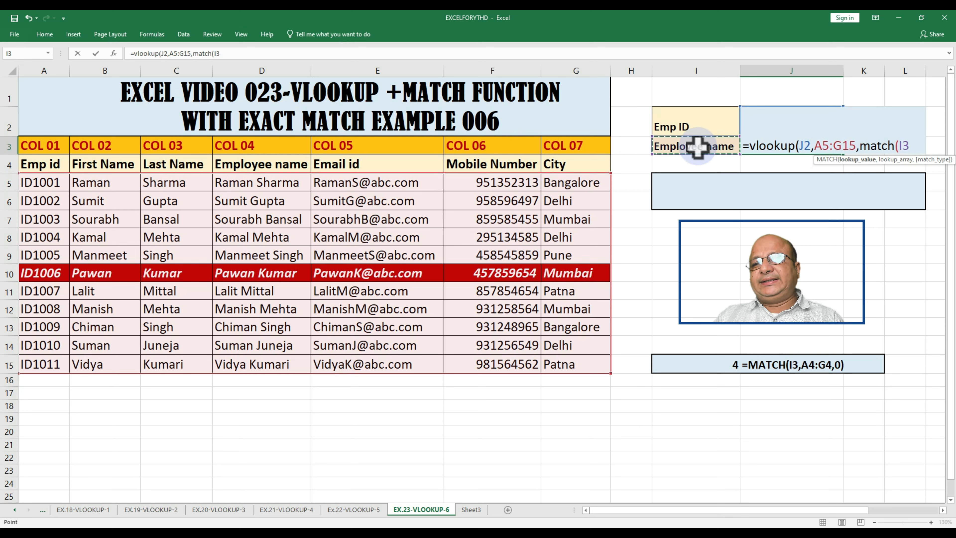
text(,)
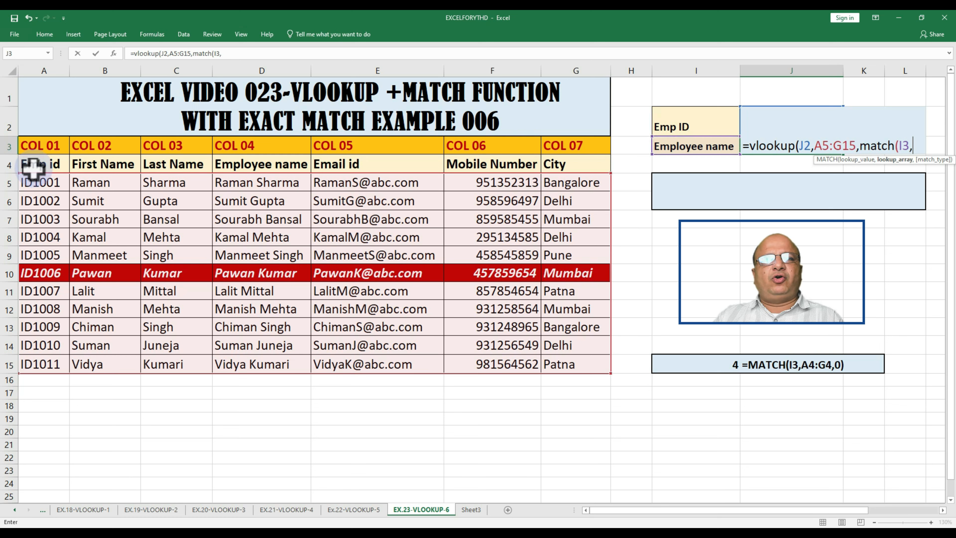
drag(27, 164, 570, 162)
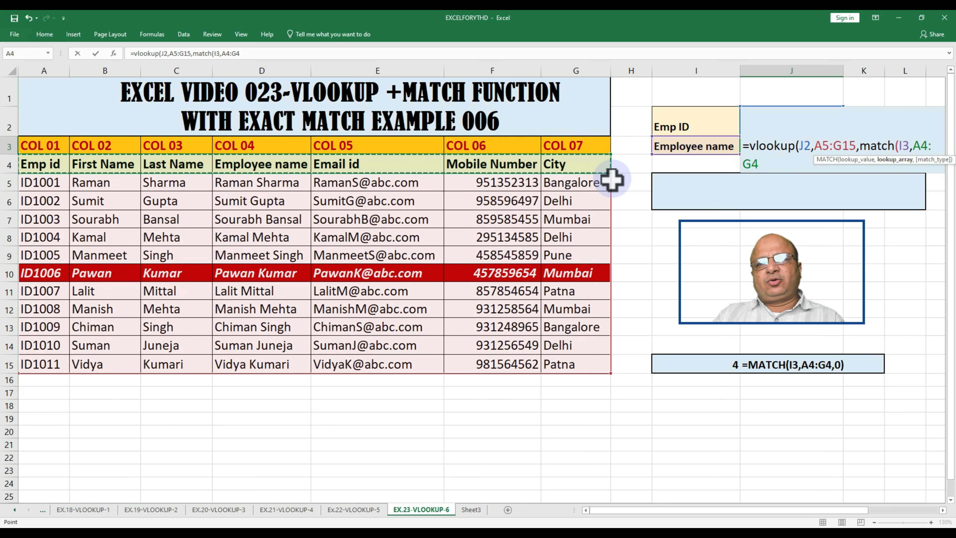
text(,0)
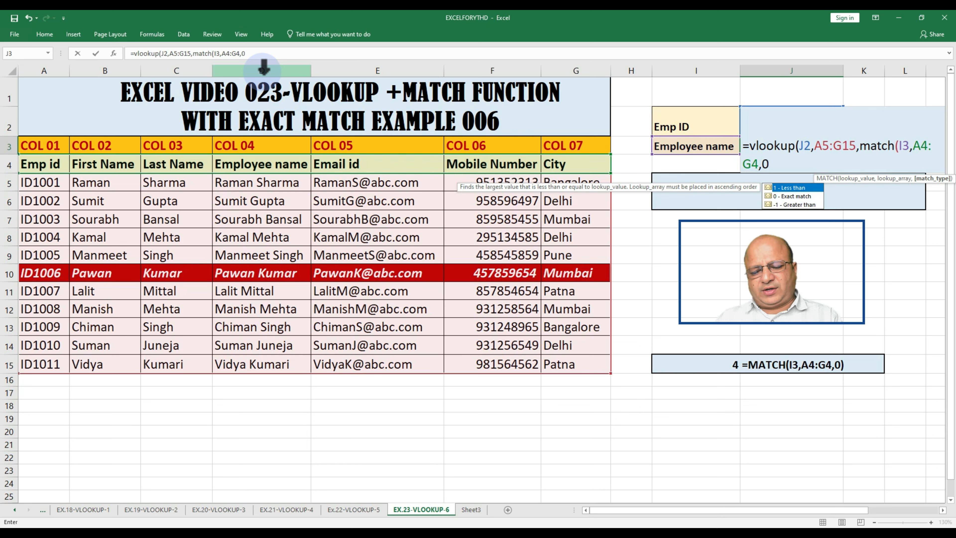
text())
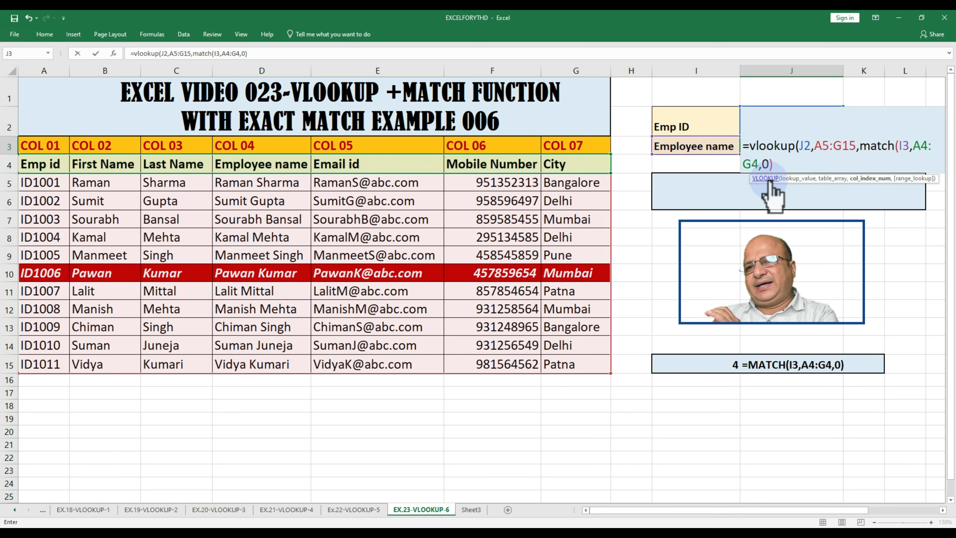
Complete the VLOOKUP formula in J3 with 0 as the range lookup for an exact match and enter it.
text(,)
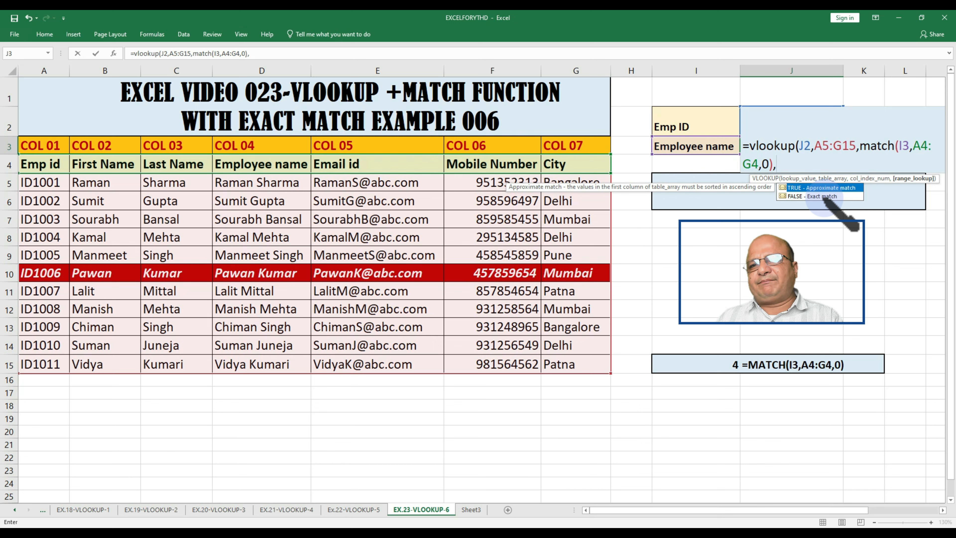
text(0)
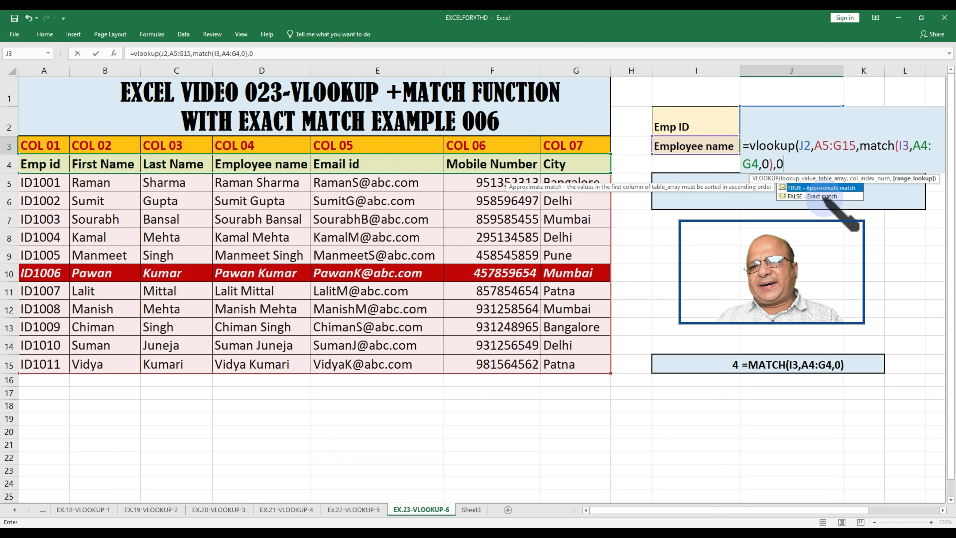
text())
key(ctrl+Return)
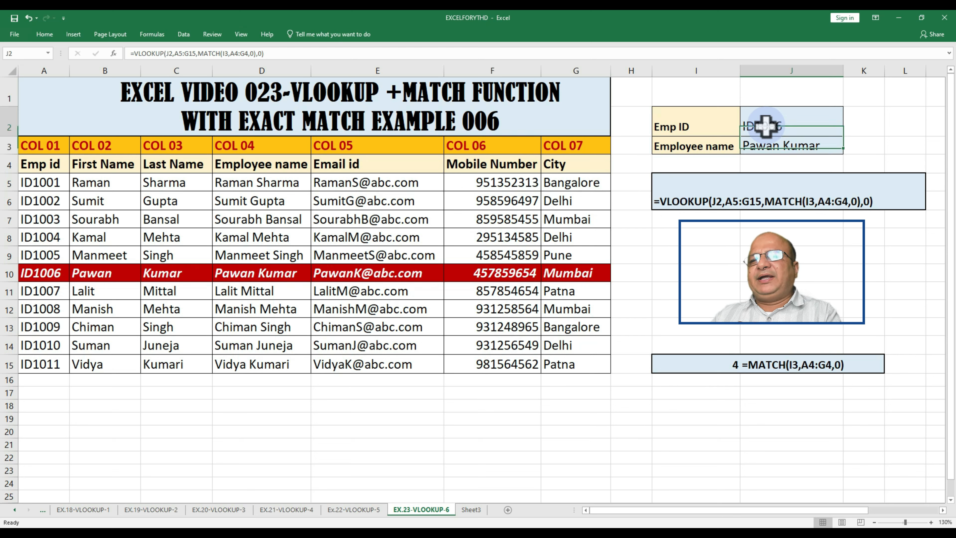
Choose ID1010 as the Emp ID in cell J2.
click(787, 126)
click(848, 130)
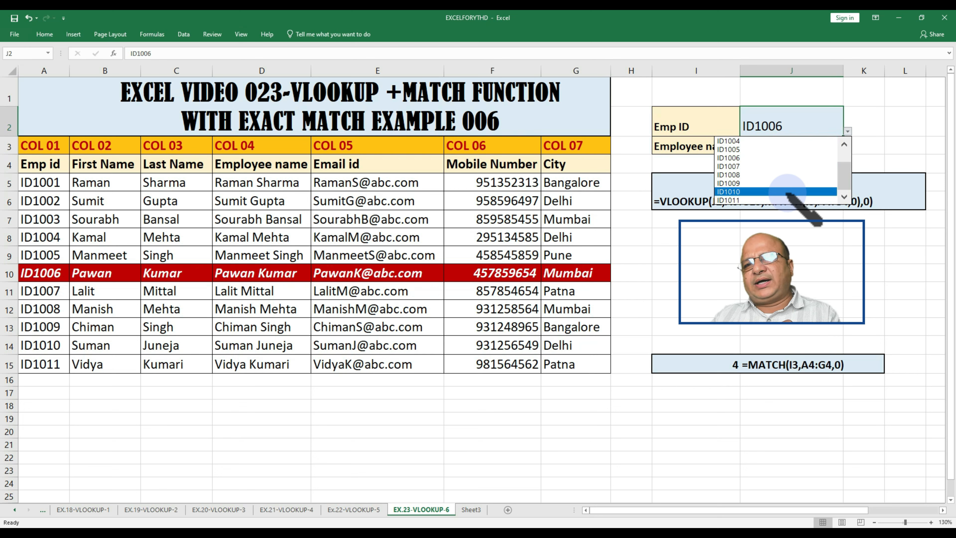
click(791, 192)
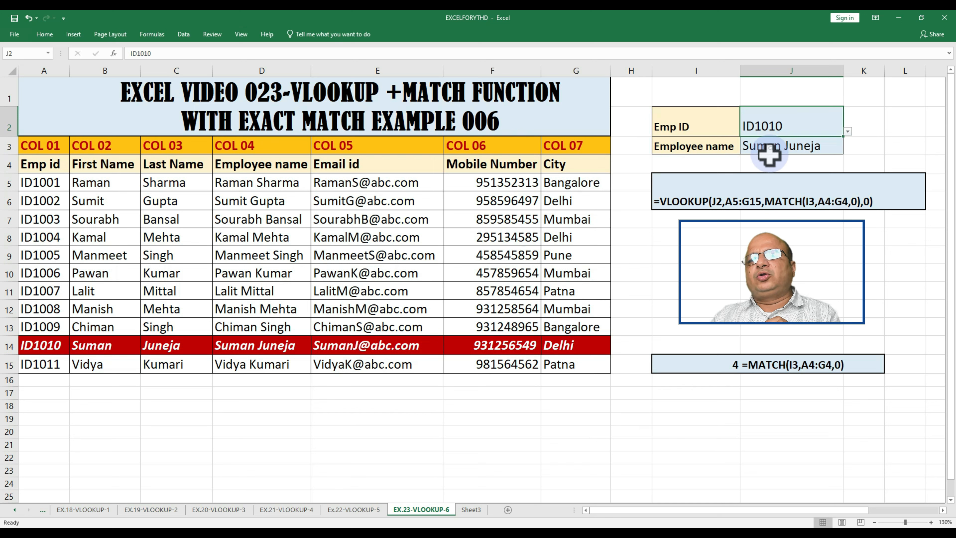
Examine the lookup result row, the data range A5:G15 and the arguments of the MATCH formula in I15.
drag(673, 147, 813, 146)
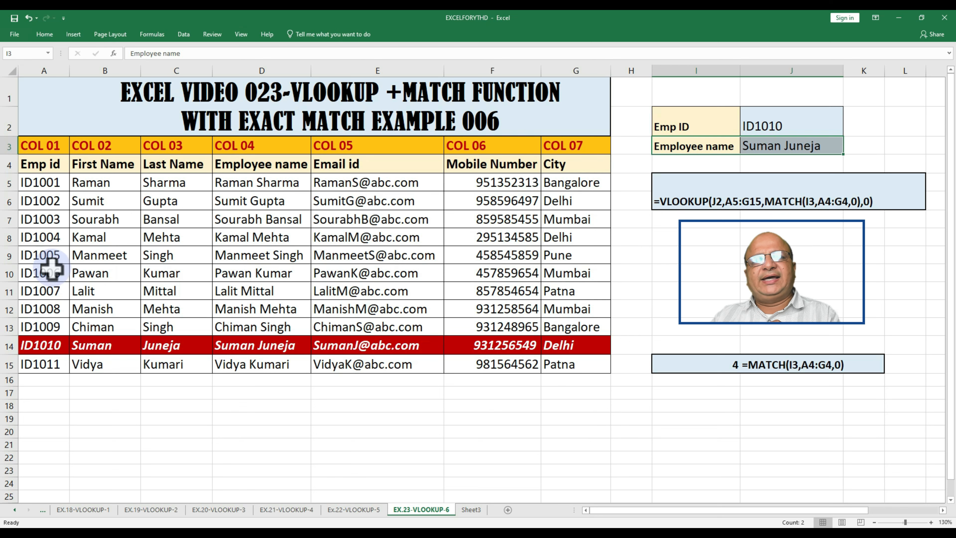
drag(38, 184, 587, 364)
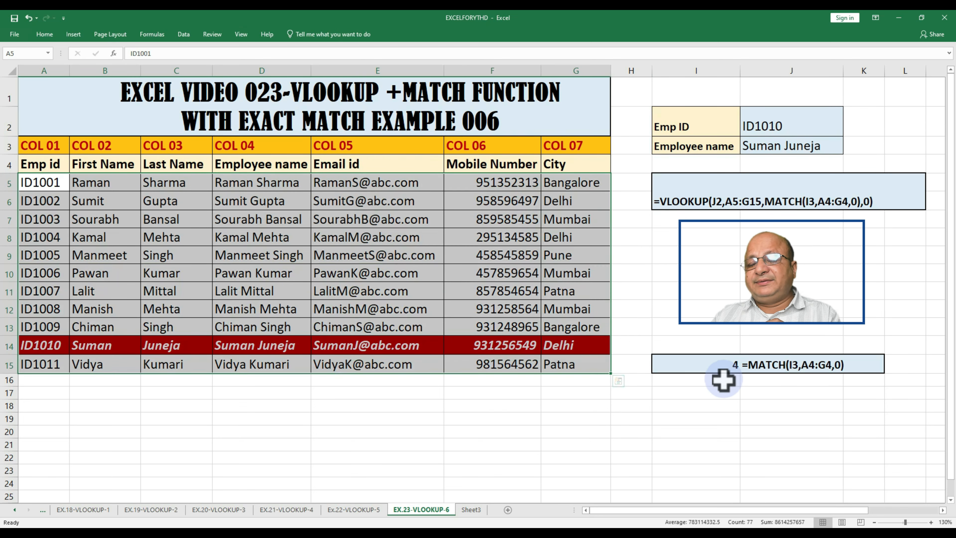
click(700, 366)
click(790, 419)
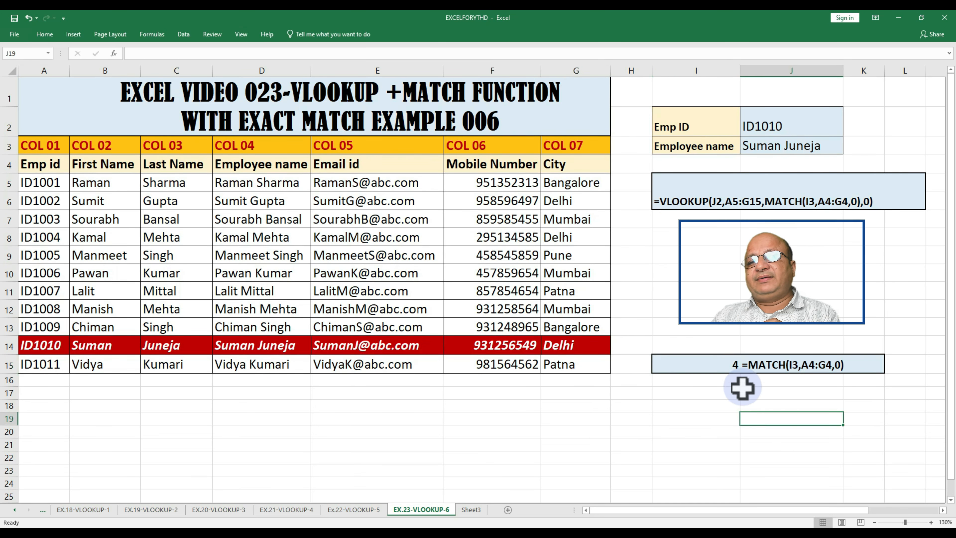
click(698, 368)
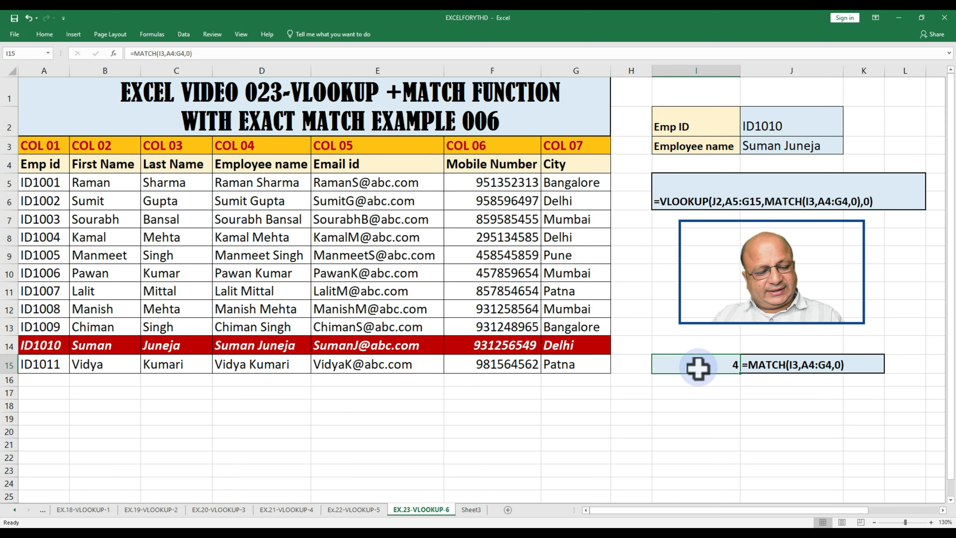
double_click(698, 368)
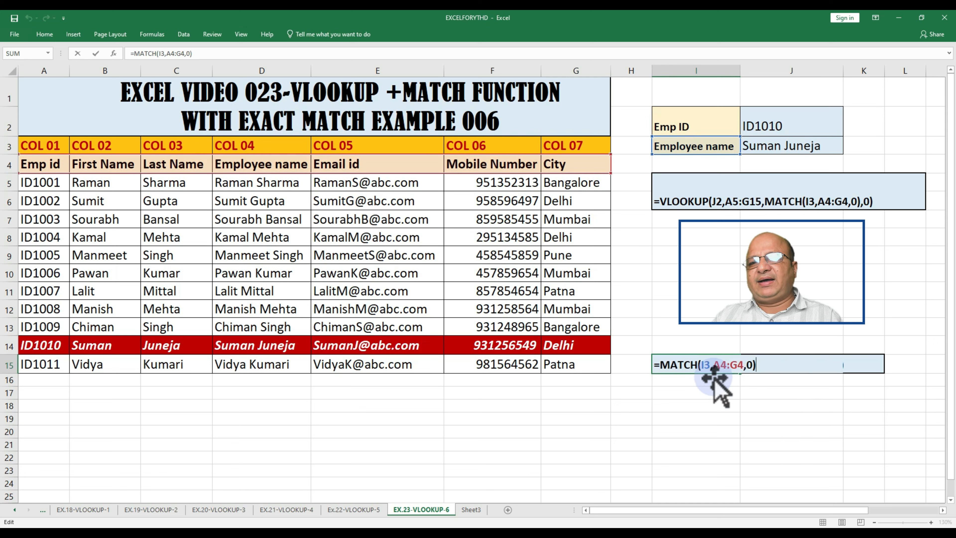
click(706, 365)
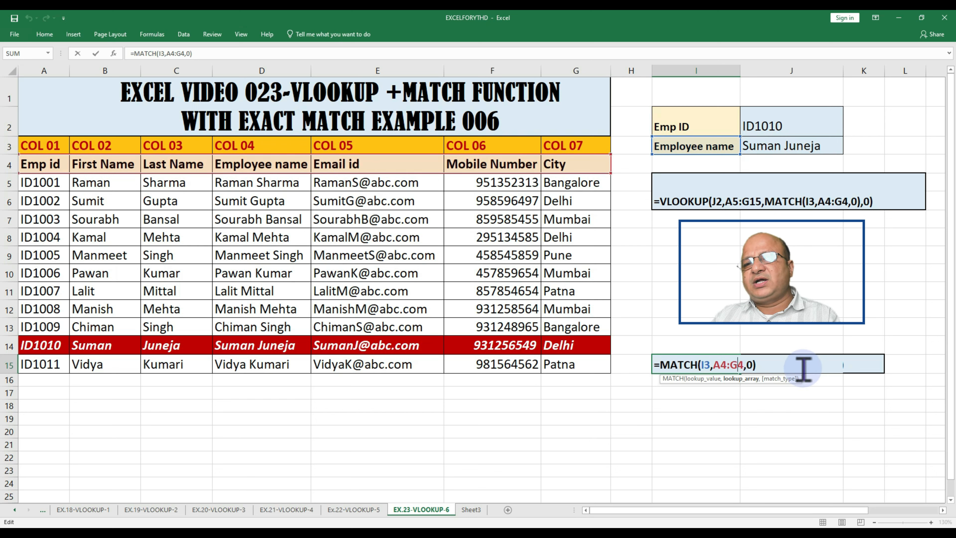
key(ctrl+Return)
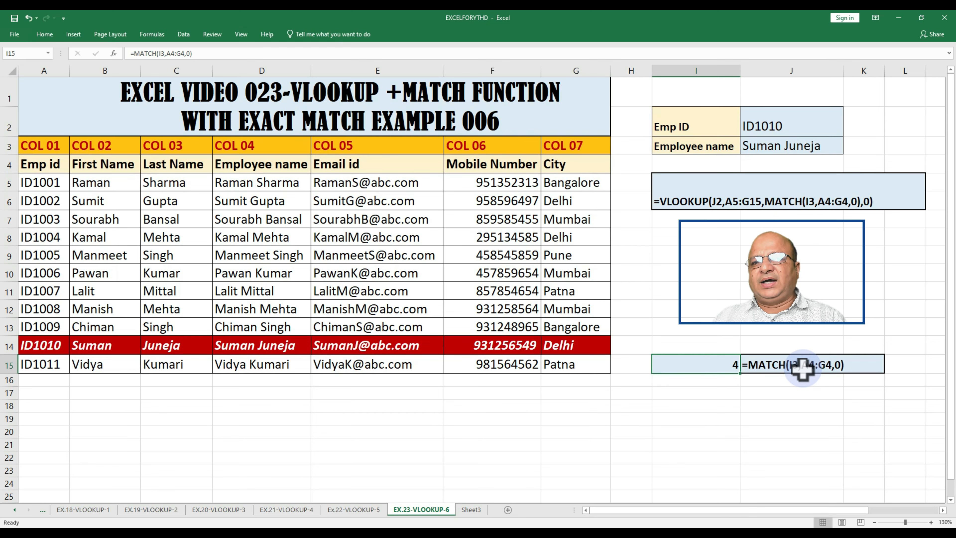
Replace the lookup label in cell I3 with "Email id".
click(701, 146)
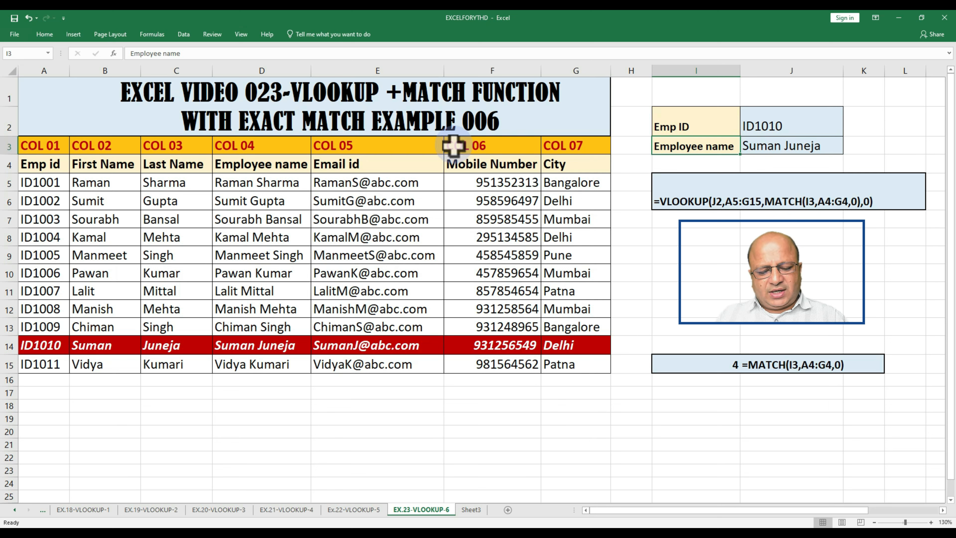
text(Email)
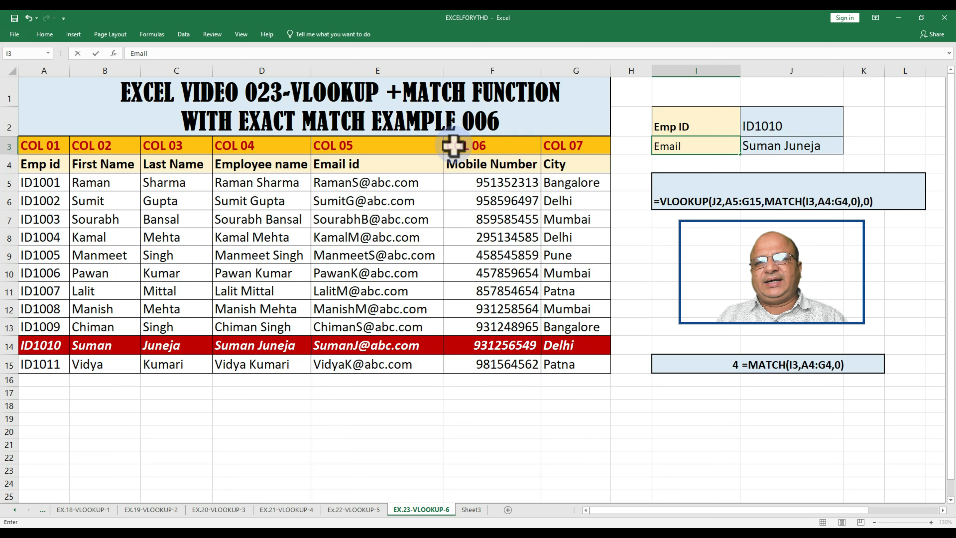
text( id)
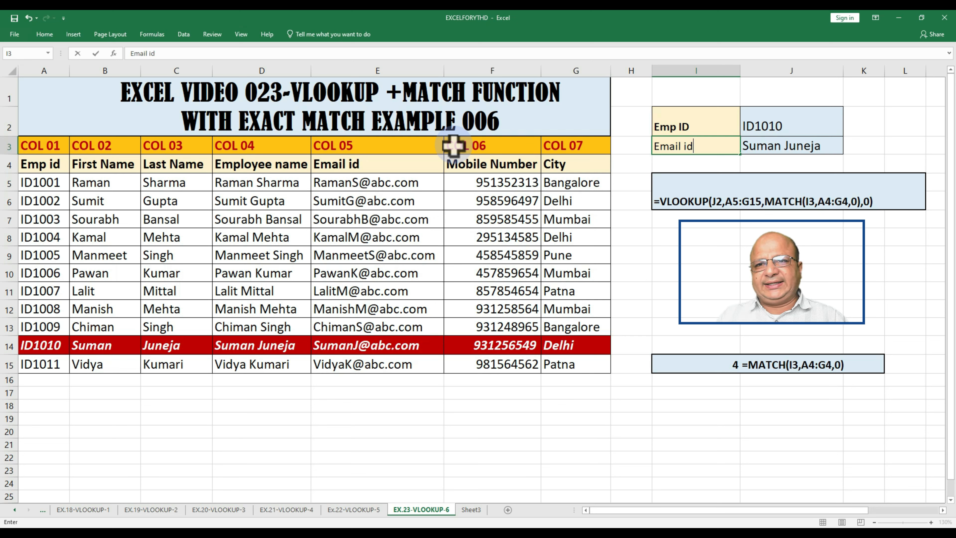
key(Return)
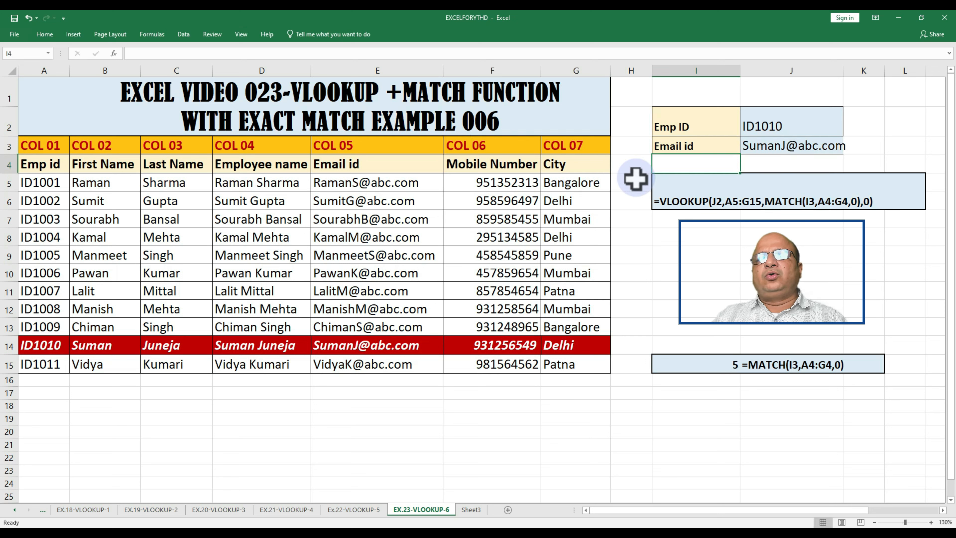
Review the employee table, the MATCH formula in I15 and the header row A4:G4 it searches.
click(49, 150)
drag(94, 164, 580, 365)
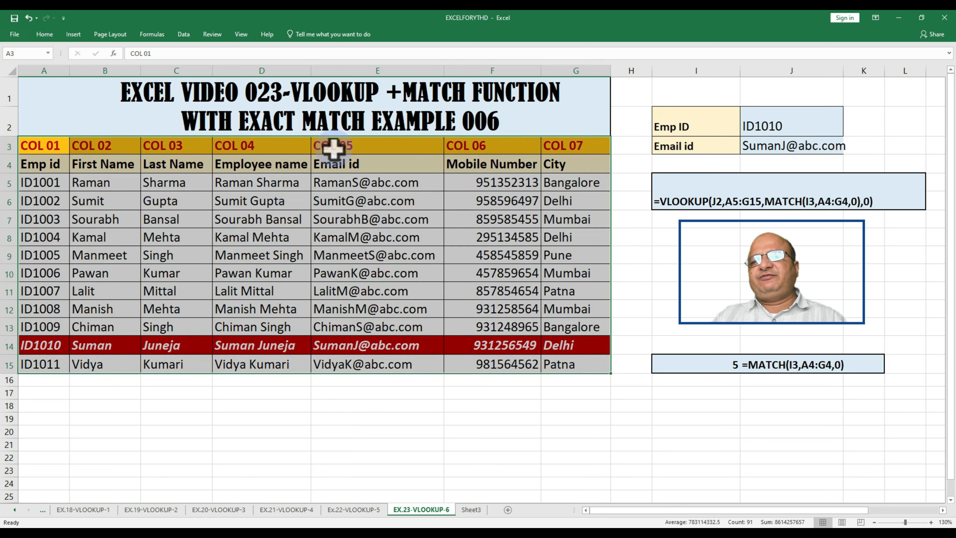
click(708, 369)
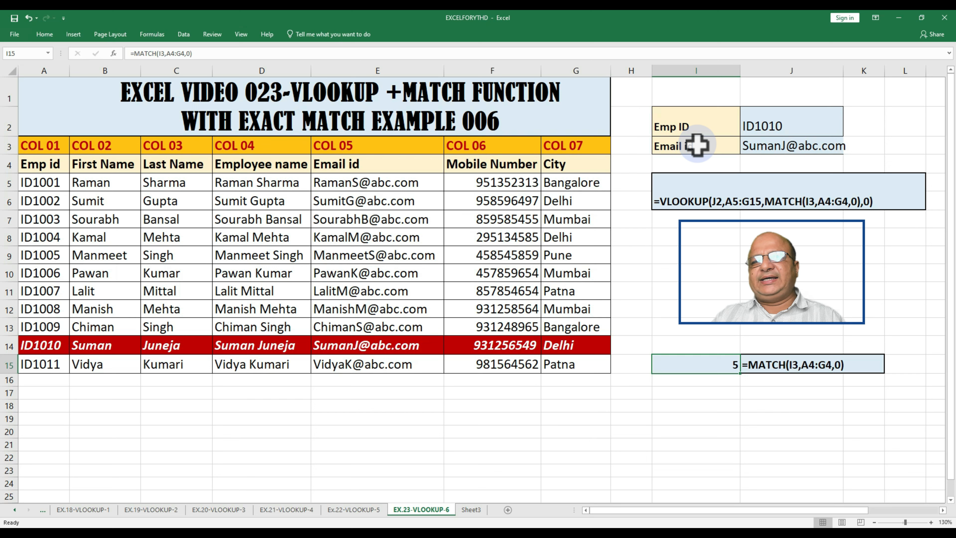
drag(32, 164, 592, 155)
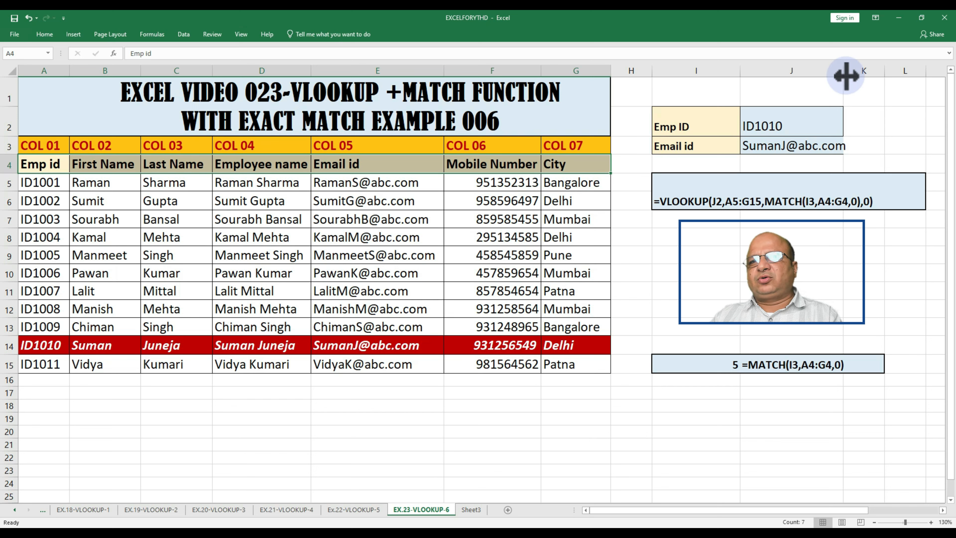
Widen column J to 24.71 so the e-mail result fits.
drag(845, 76, 855, 76)
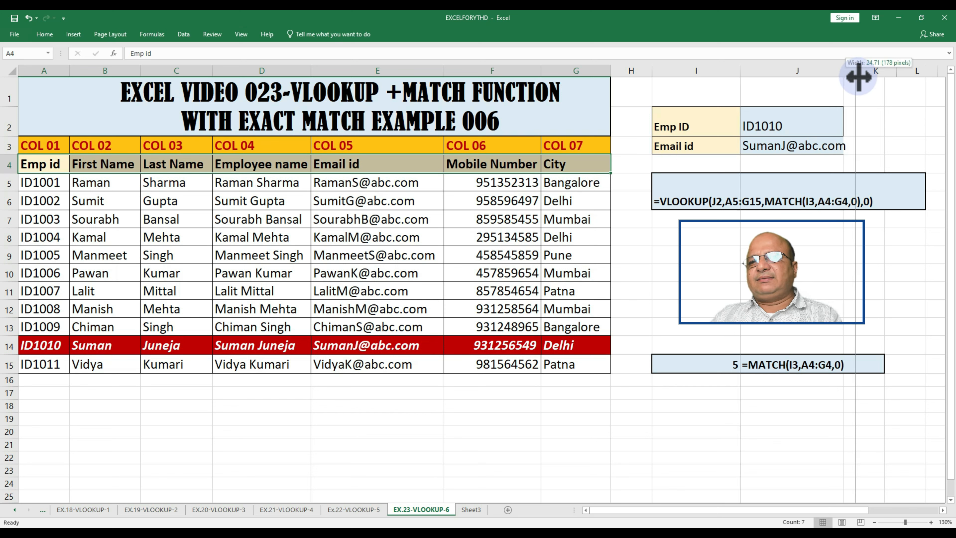
click(713, 363)
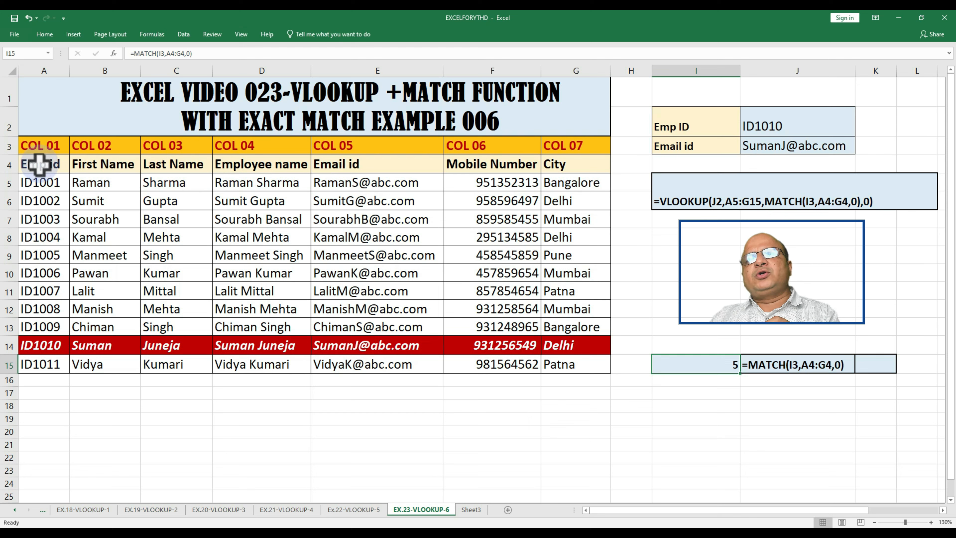
drag(39, 161, 597, 365)
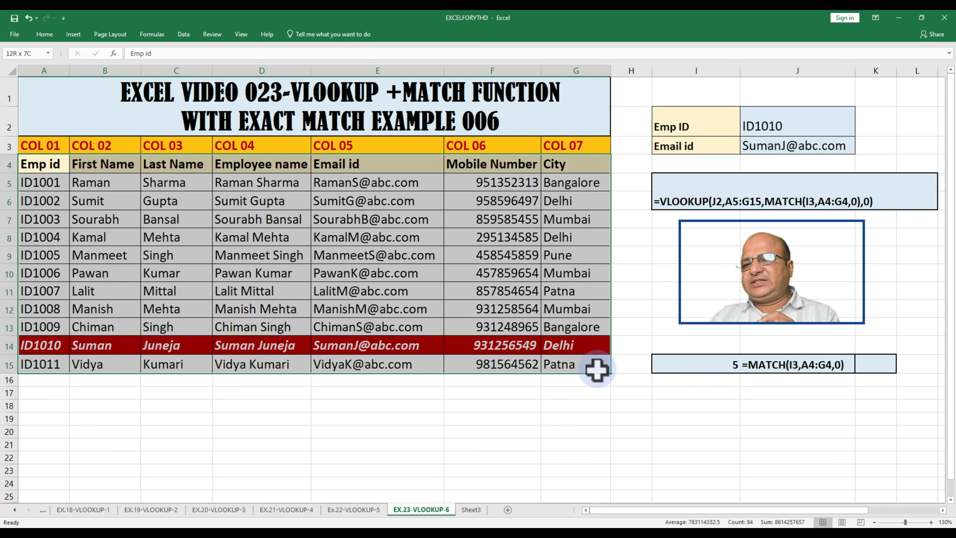